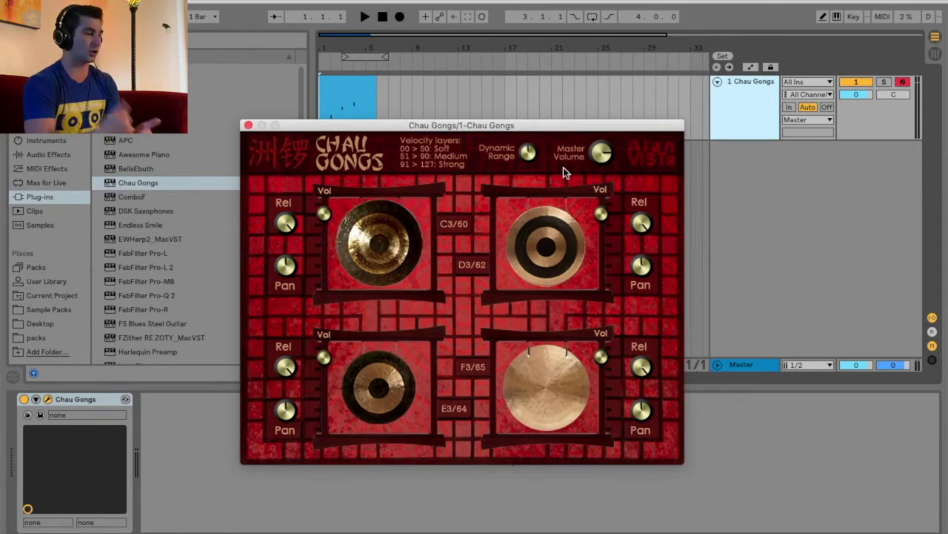
Move the Chau Gongs plug-in window higher up on the screen.
drag(454, 130, 530, 132)
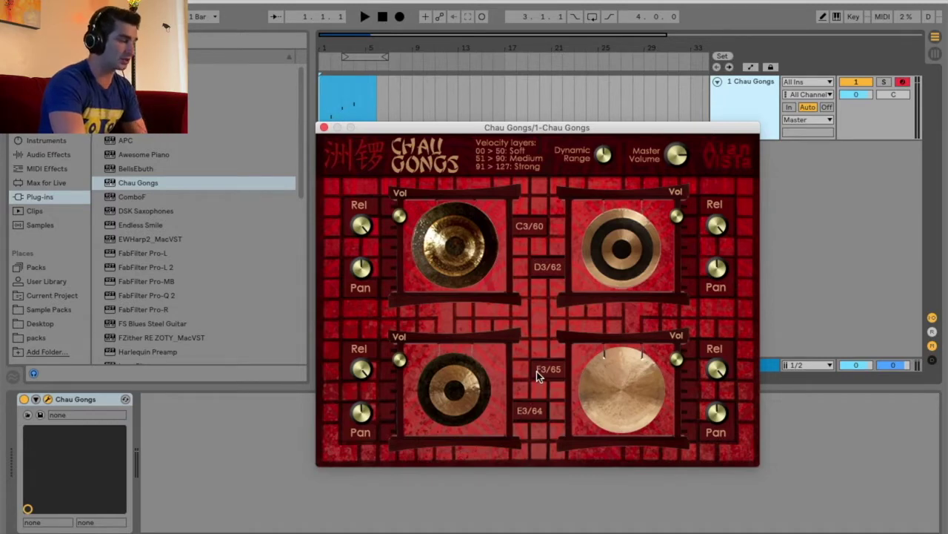
Reposition the Chau Gongs window, play and stop the gong clip, then sound the C3 gong.
drag(393, 129, 410, 166)
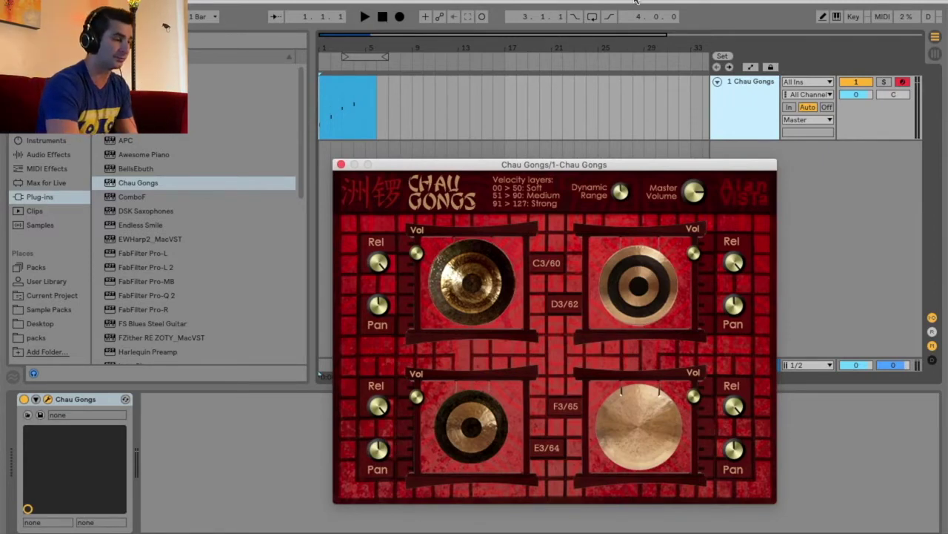
key(space)
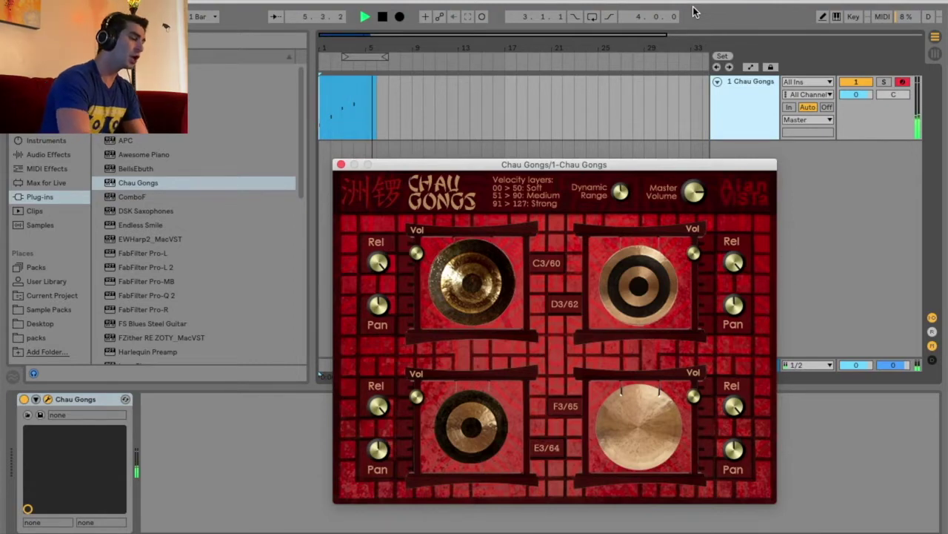
key(space)
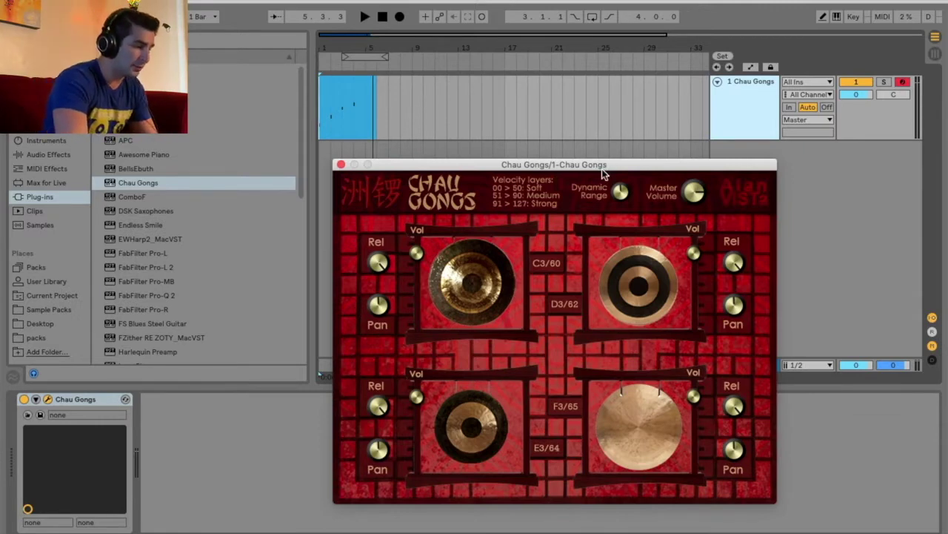
drag(602, 172, 582, 103)
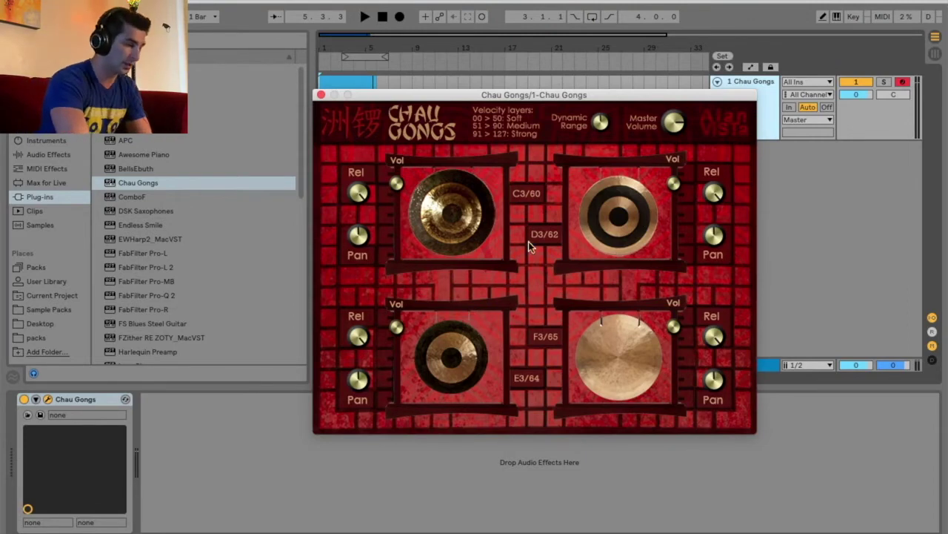
click(455, 231)
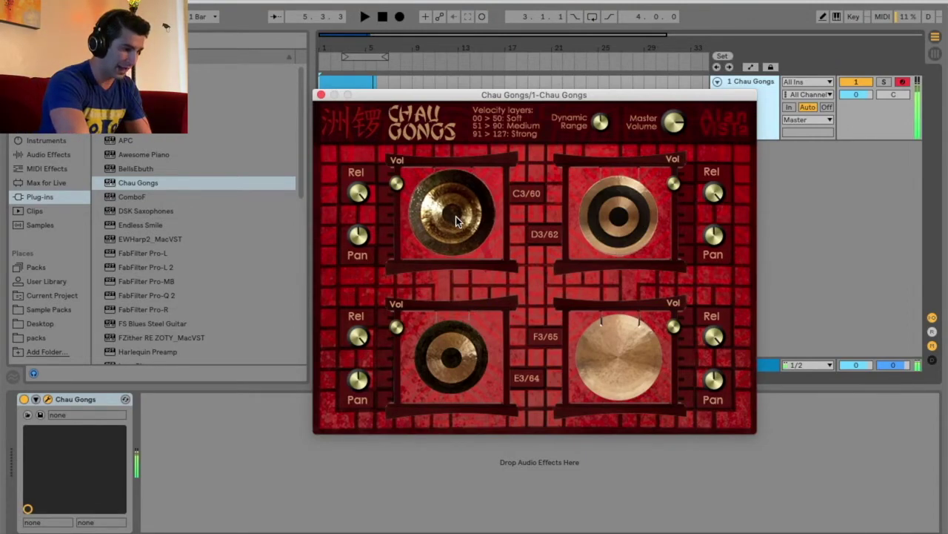
Audition another gong, show the clip's MIDI notes in Clip view, and select all notes.
click(613, 219)
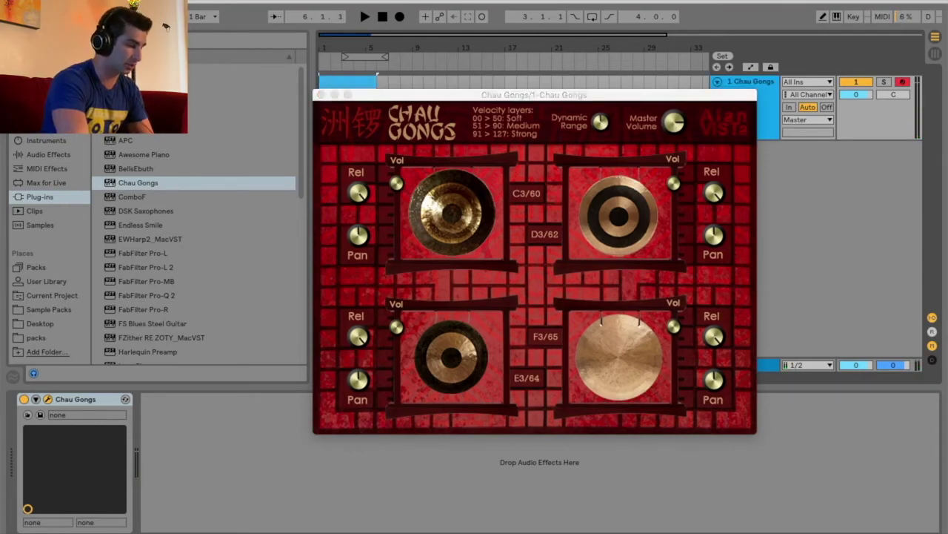
key(shift+Tab)
key(super+a)
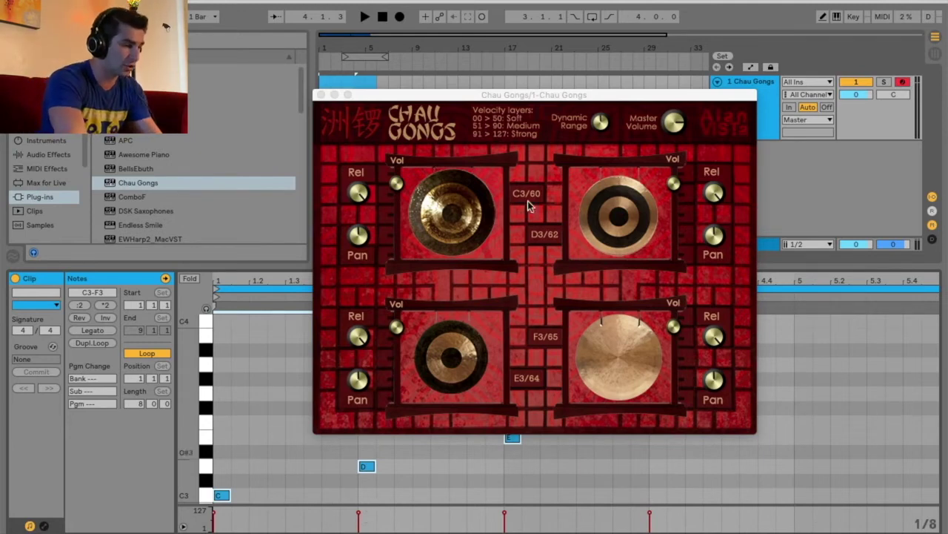
click(608, 124)
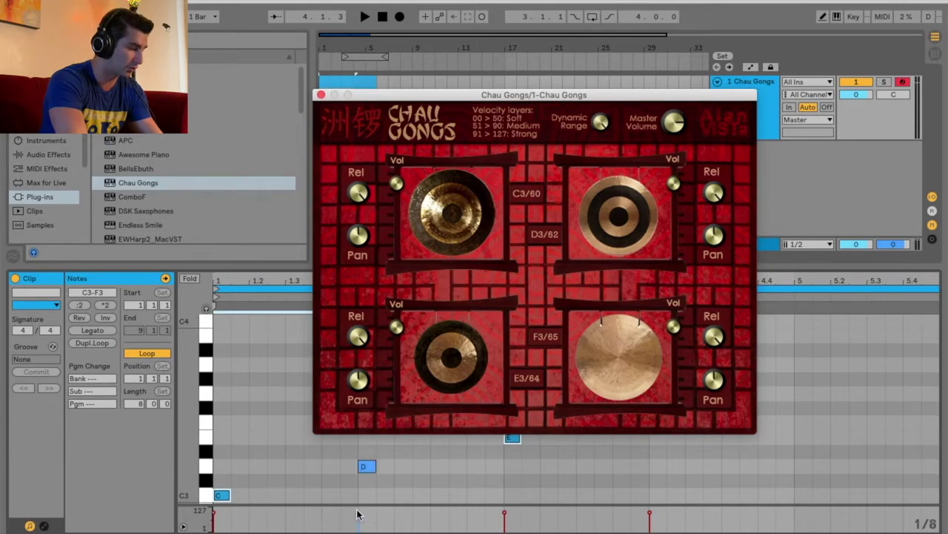
Lower the first C3 note's velocity to 61 while replaying the clip, then add a C3 note at 1.1.3.
click(367, 466)
key(space)
key(space)
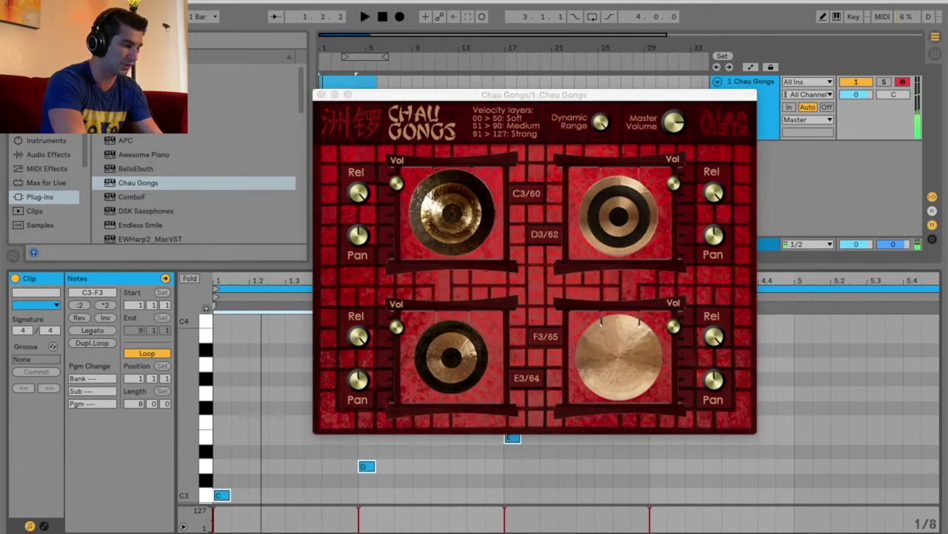
key(space)
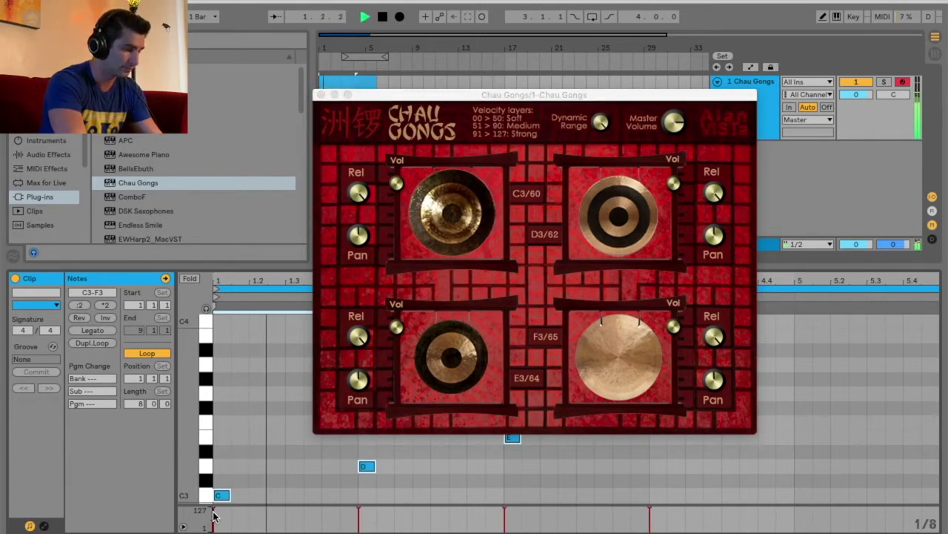
drag(214, 513, 214, 522)
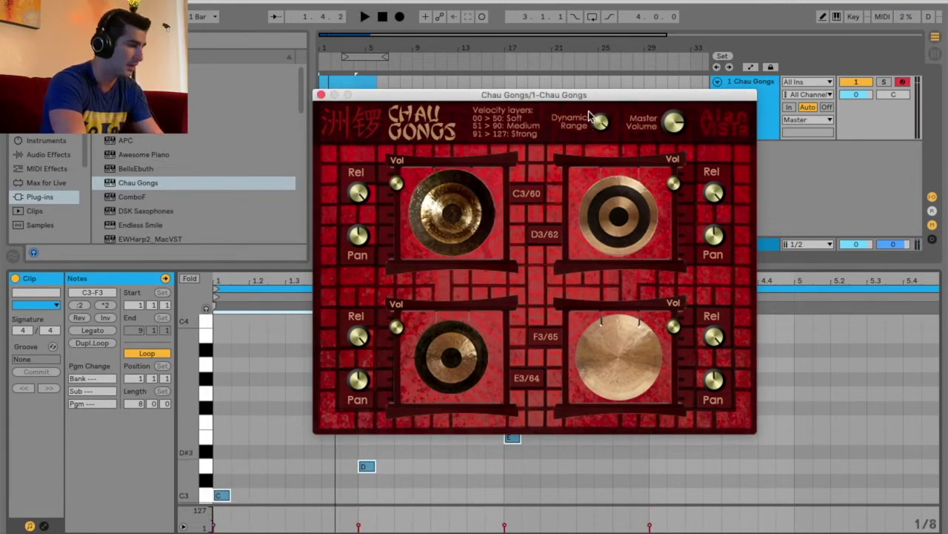
key(space)
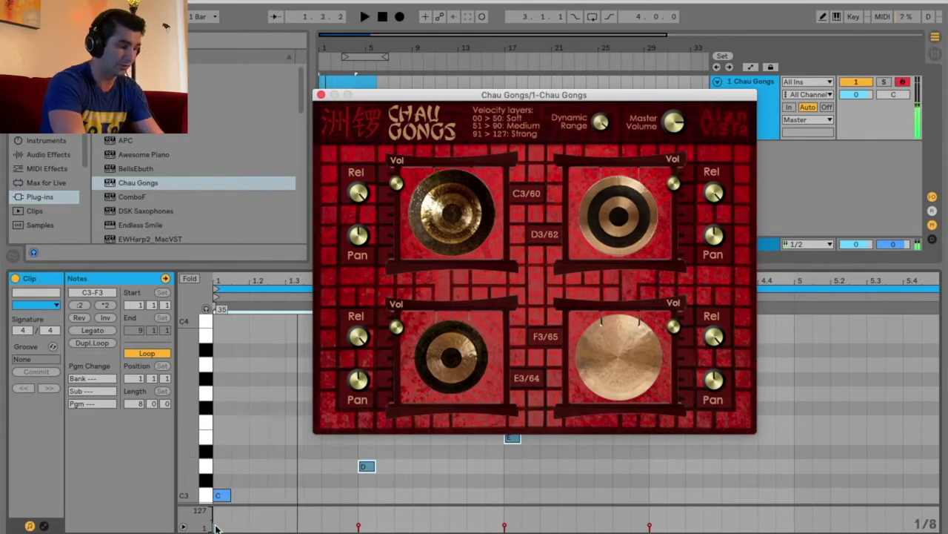
key(space)
key(space)
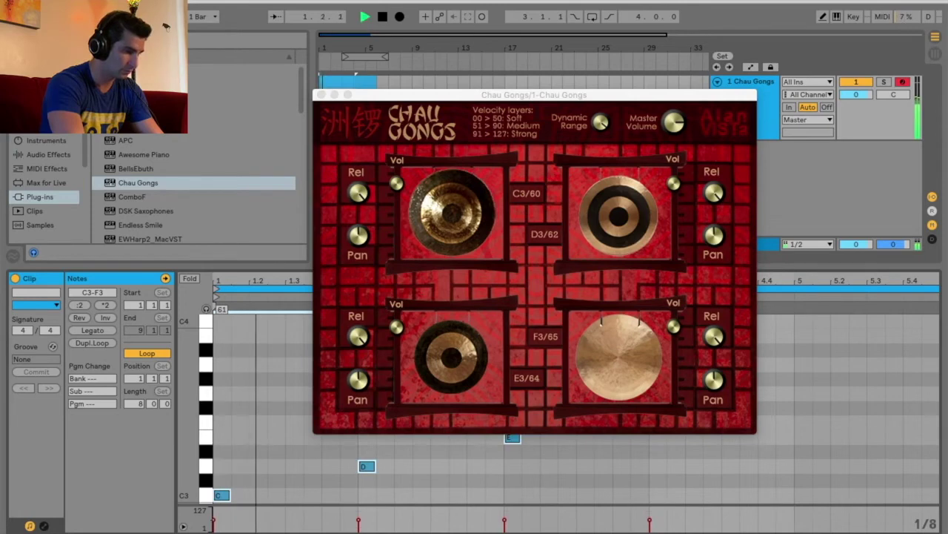
key(space)
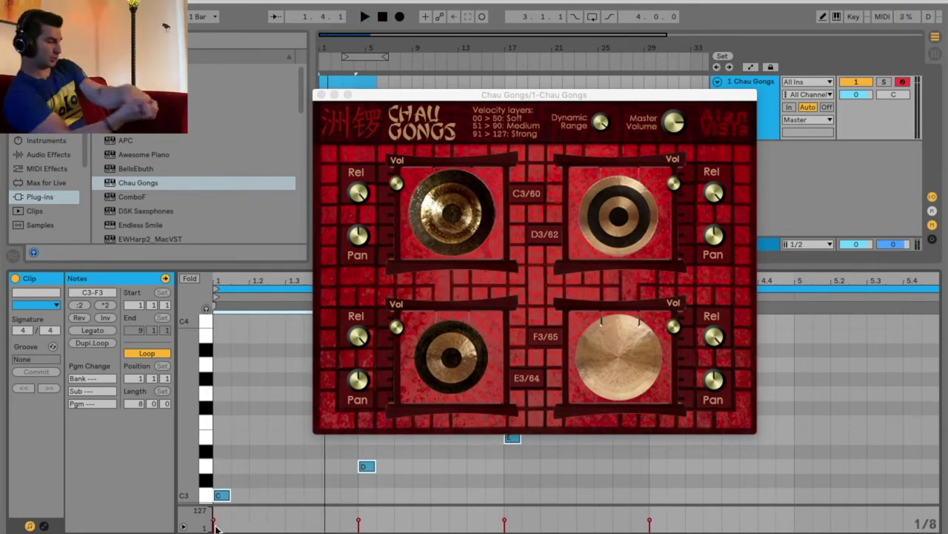
click(214, 523)
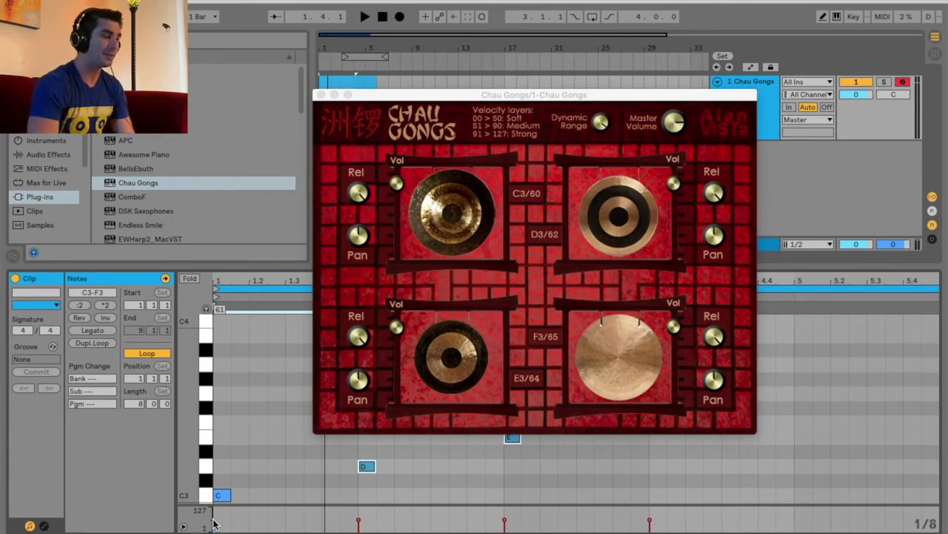
click(602, 106)
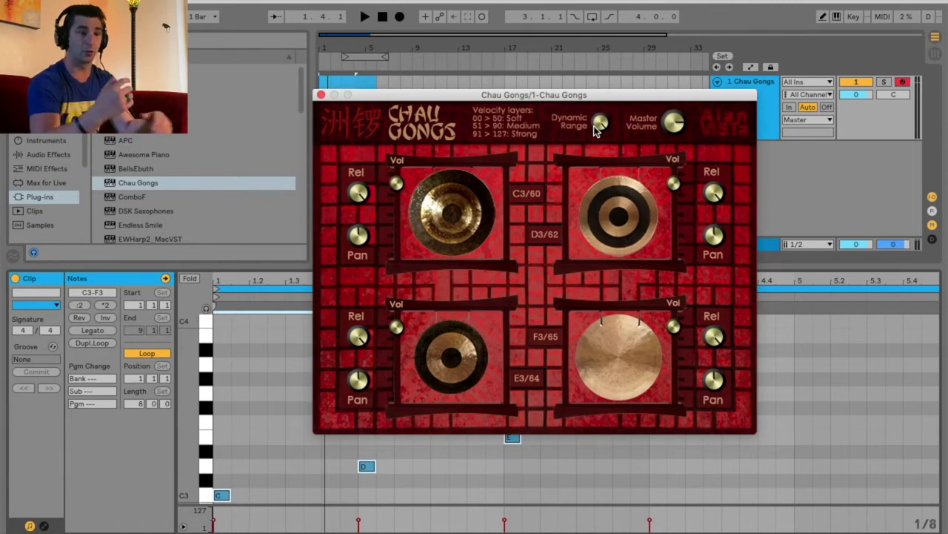
double_click(239, 495)
Add C3 notes at 1.2 and 1.2.3 for four quick C hits, then play the clip.
double_click(257, 495)
key(a)
key(space)
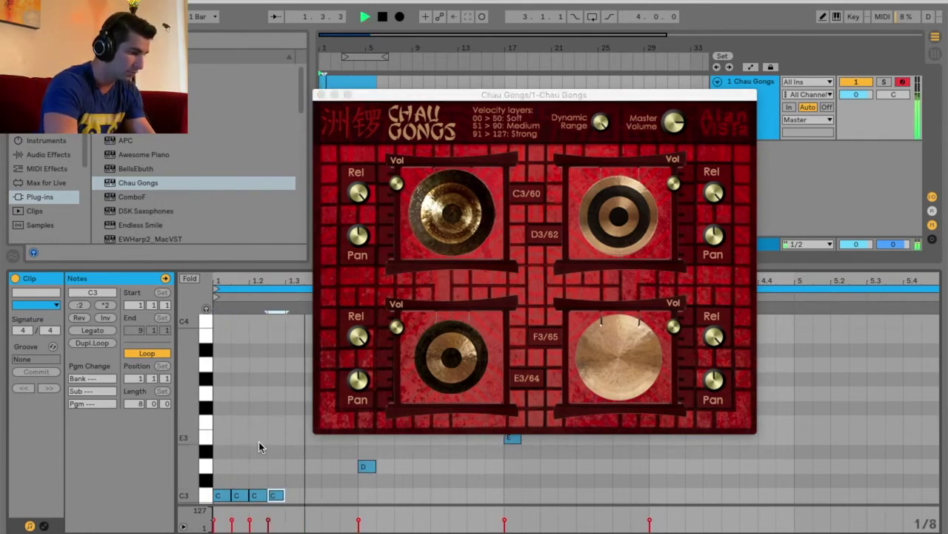
key(space)
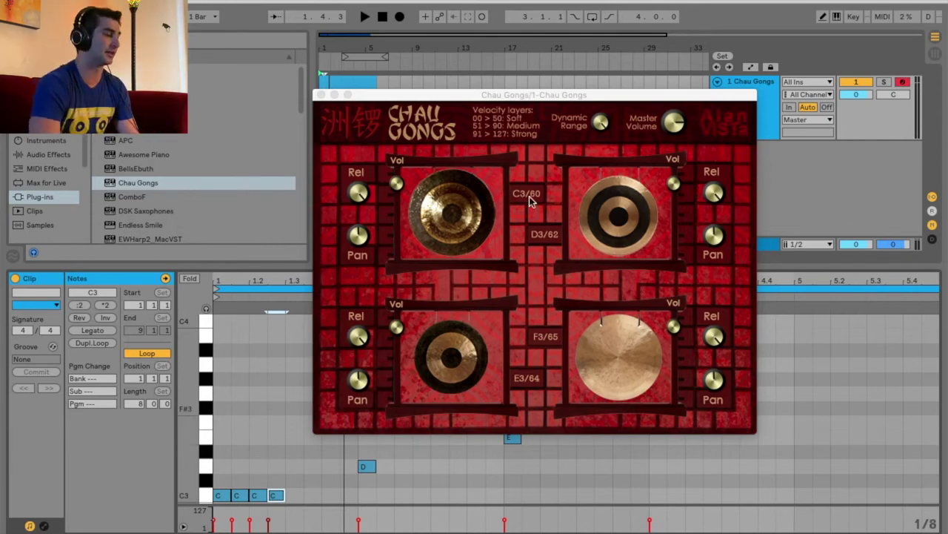
click(358, 197)
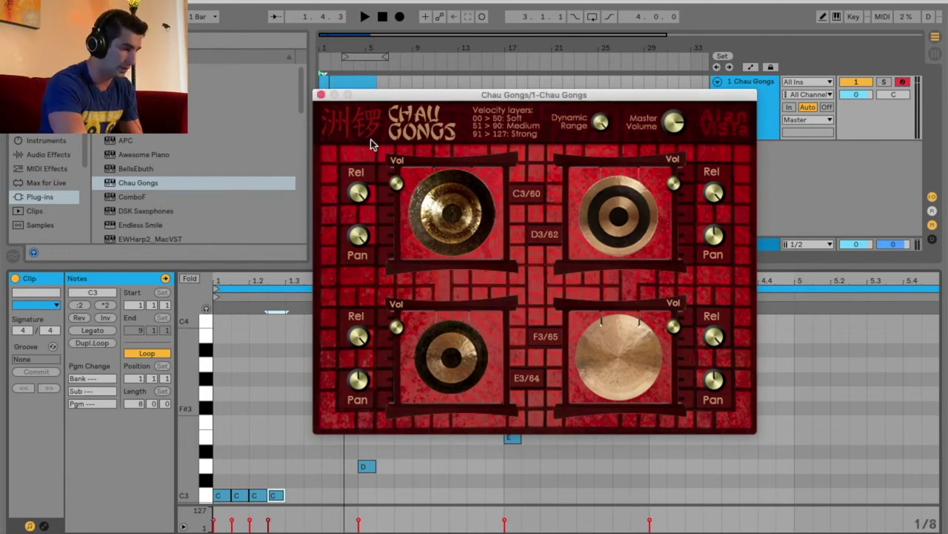
Raise the four C notes' velocities and adjust the C3 gong's Vol fader during playback.
drag(396, 183, 397, 231)
click(461, 205)
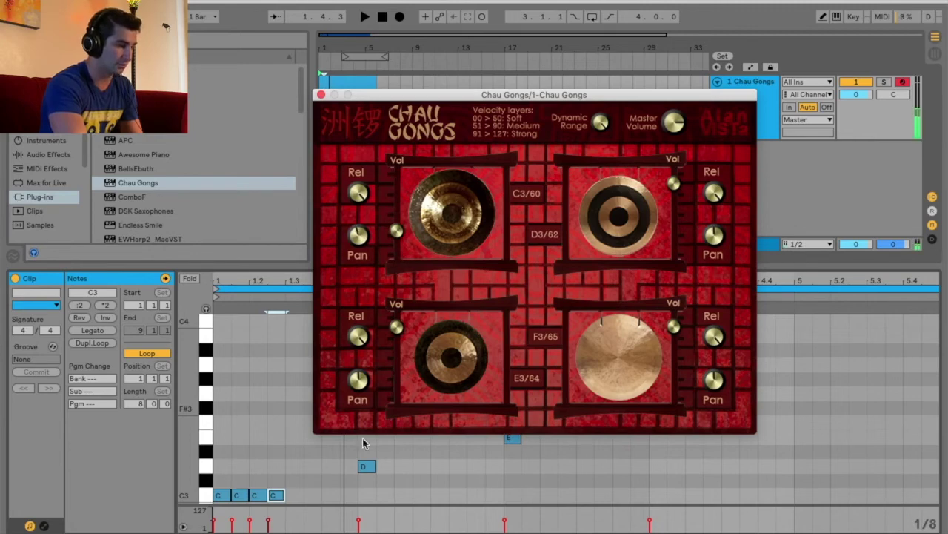
mouse_move(280, 524)
mouse_down()
mouse_move(222, 511)
mouse_move(268, 506)
mouse_up()
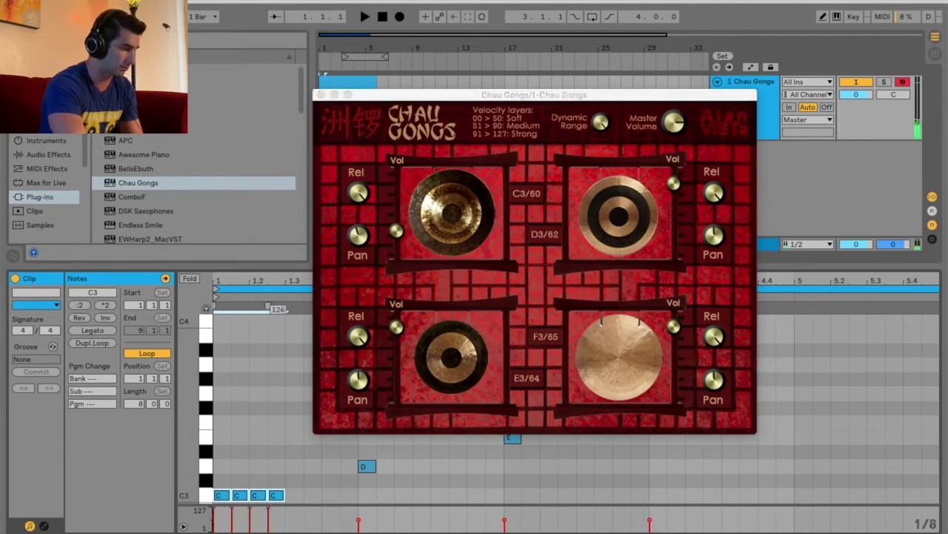
key(space)
drag(397, 231, 410, 175)
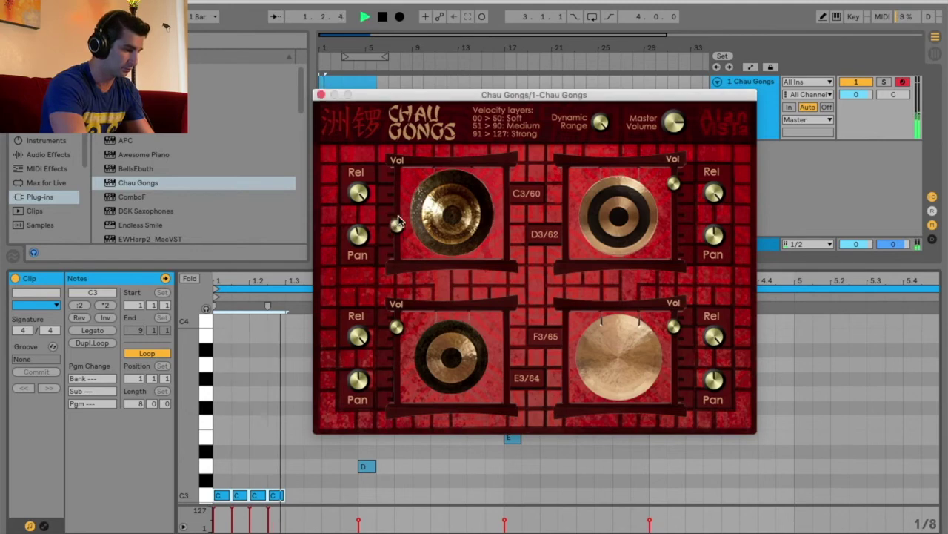
key(space)
Fine-tune the C3 gong's volume while playing, then close the Chau Gongs window.
drag(395, 181, 405, 204)
key(space)
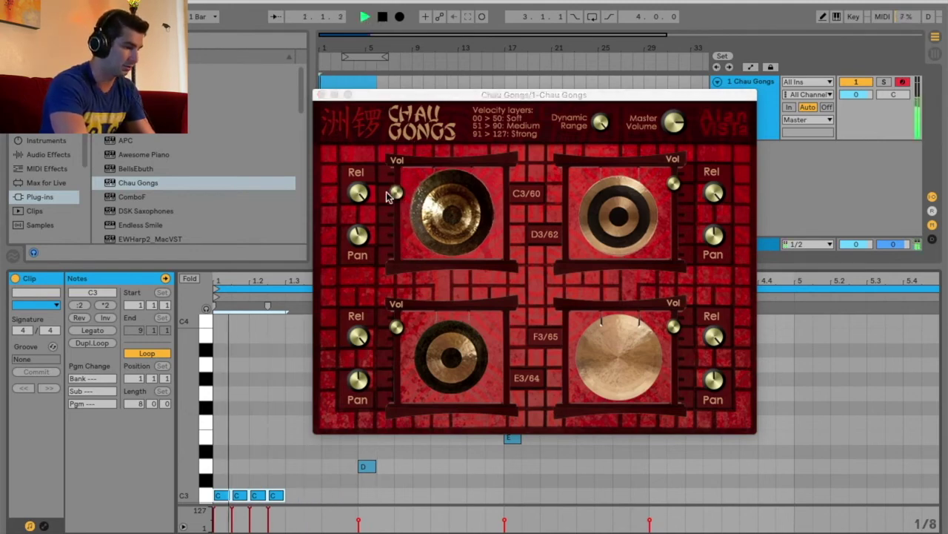
click(391, 191)
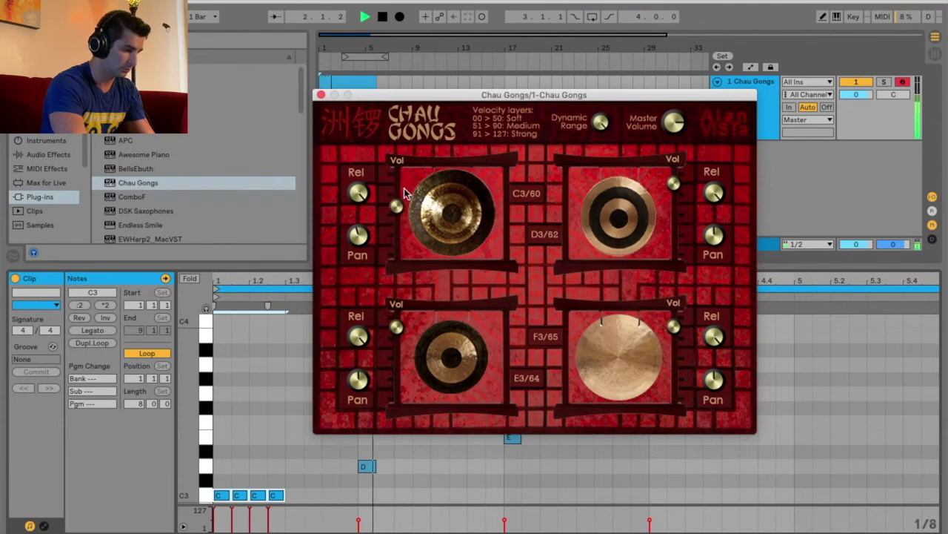
key(space)
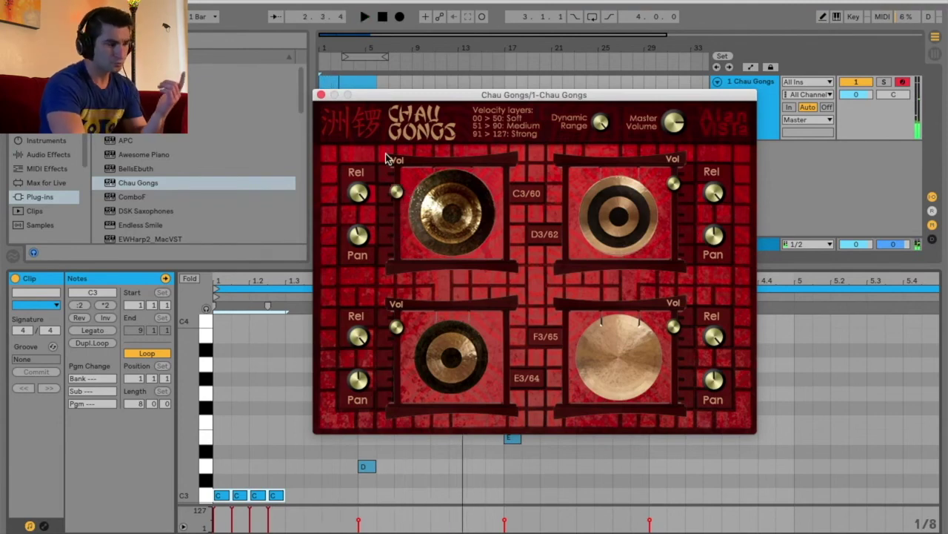
click(321, 95)
click(914, 528)
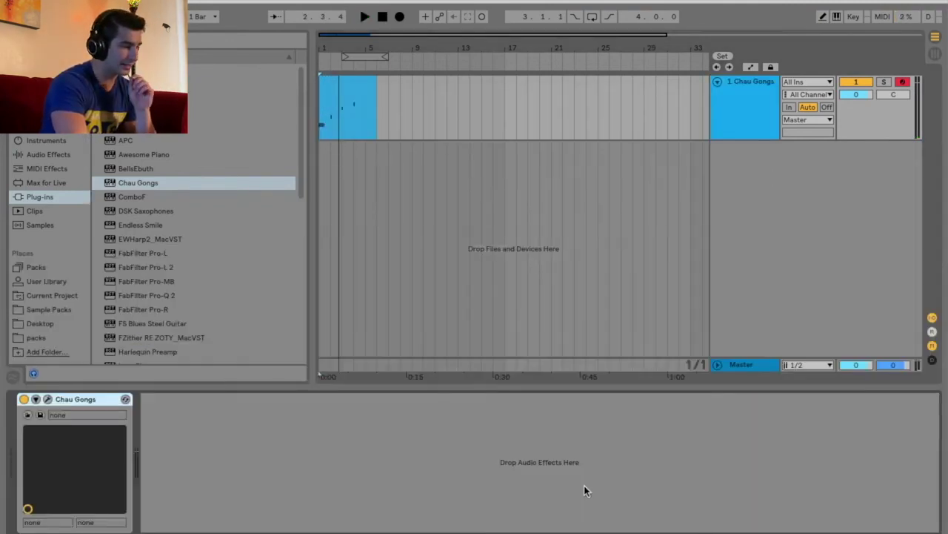
Reopen the Chau Gongs window from its device and sound the C3 gong plus two others.
click(48, 400)
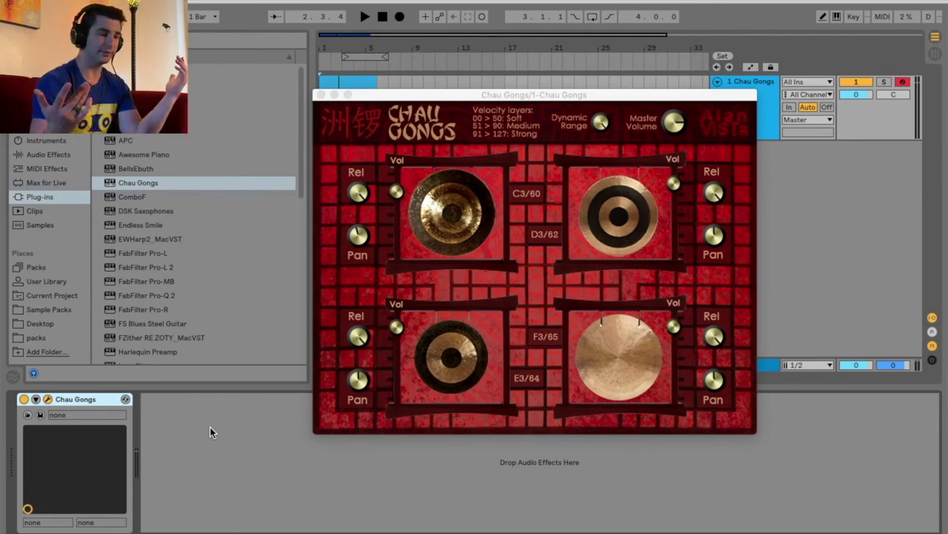
click(647, 108)
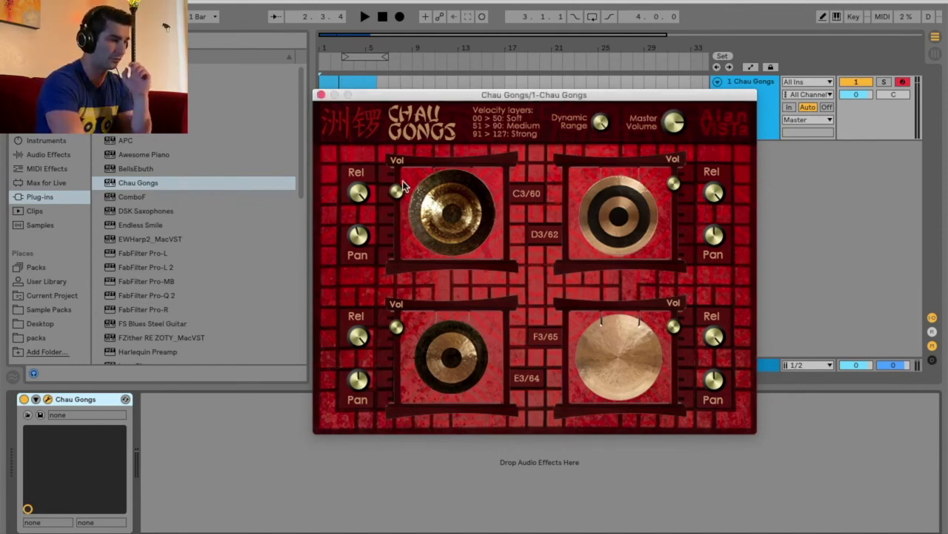
click(451, 212)
click(451, 356)
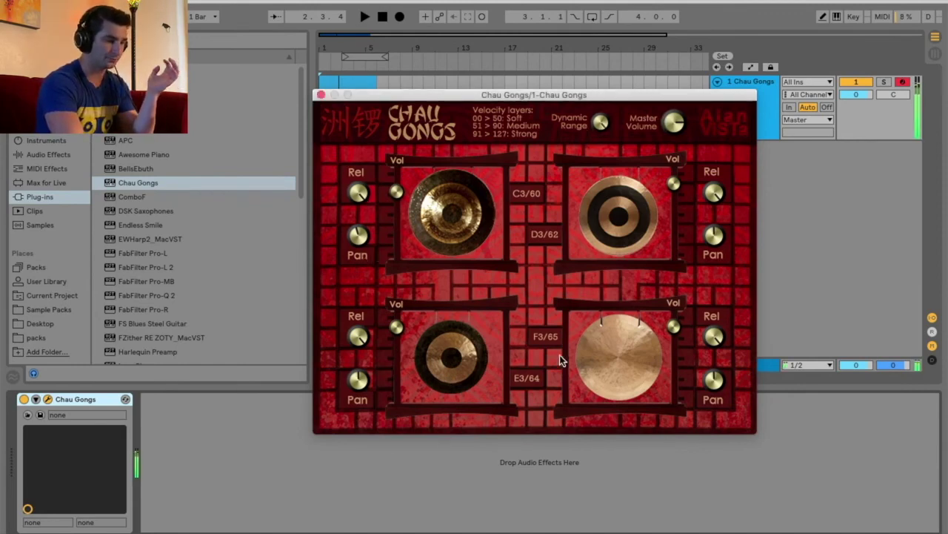
click(621, 206)
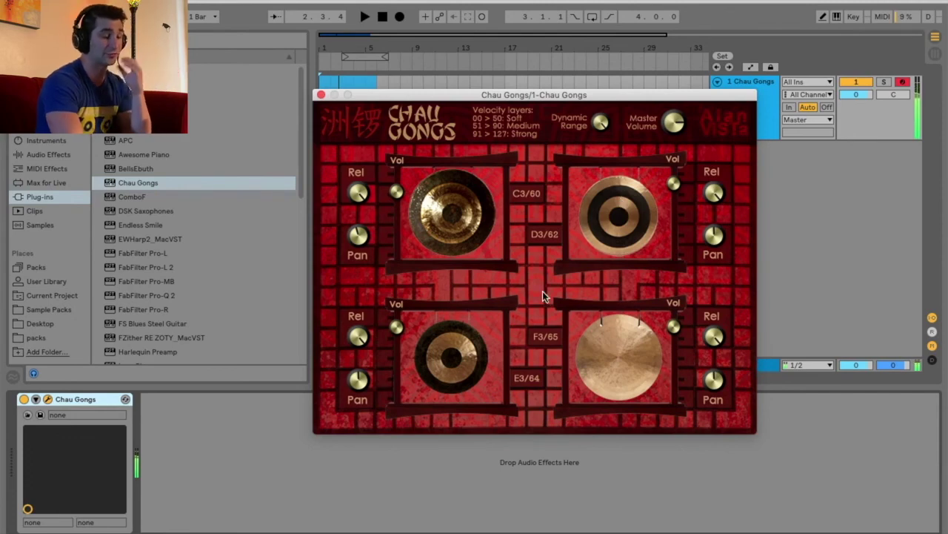